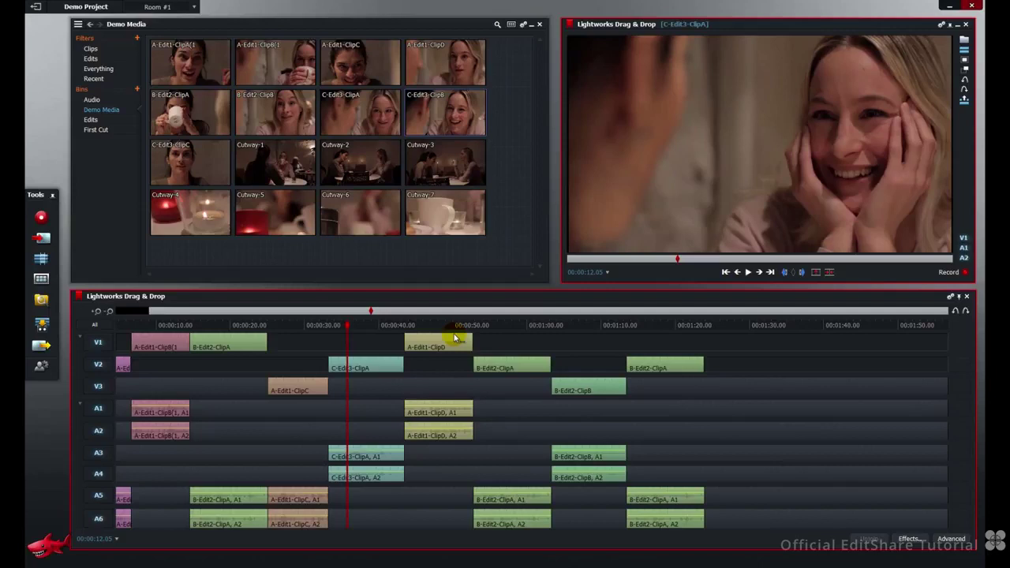
Mark In at the start of C-Edit3-ClipA and extend the range to the cut after B-Edit2-ClipB
click(726, 273)
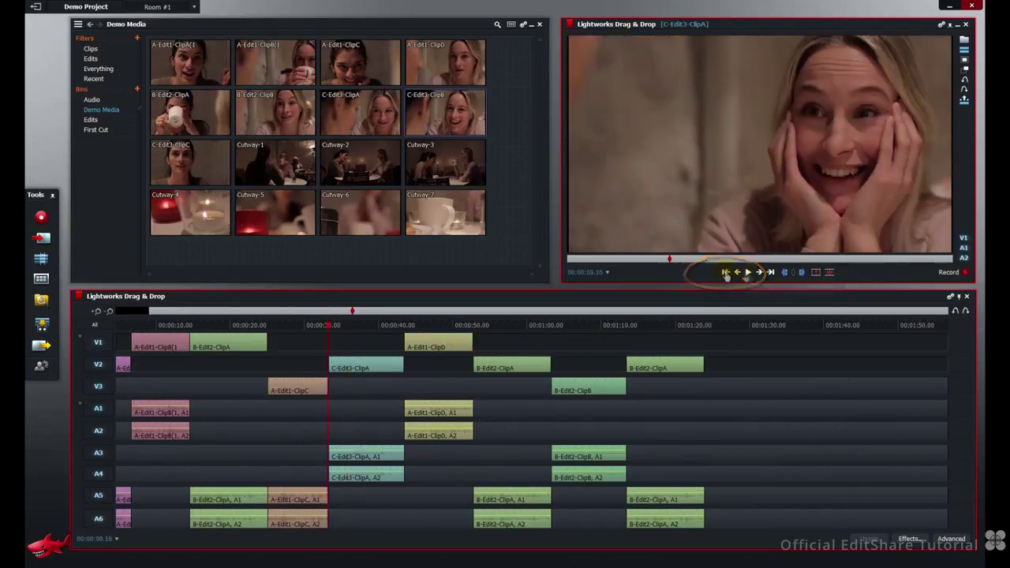
click(785, 272)
click(769, 272)
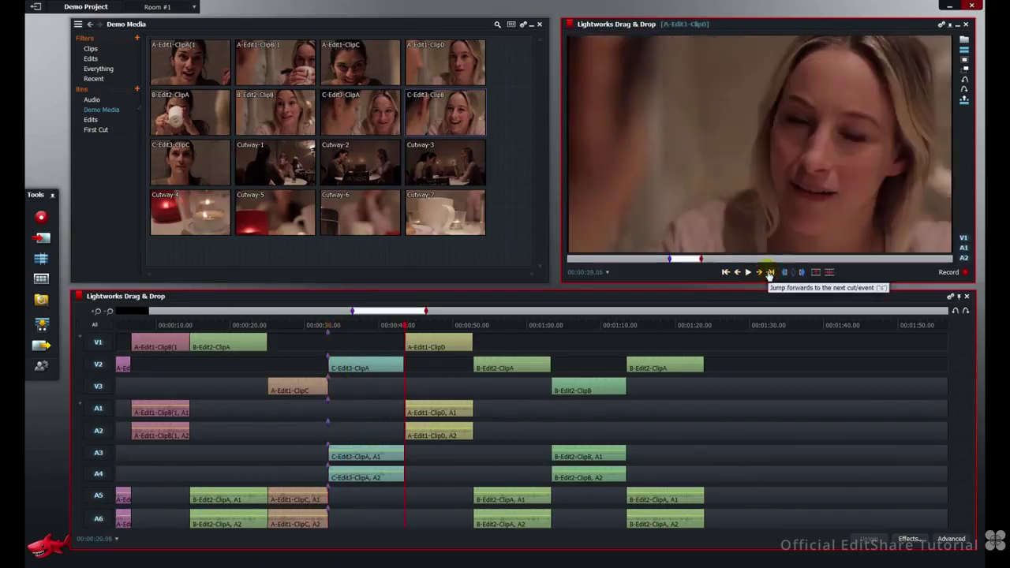
click(770, 272)
click(769, 272)
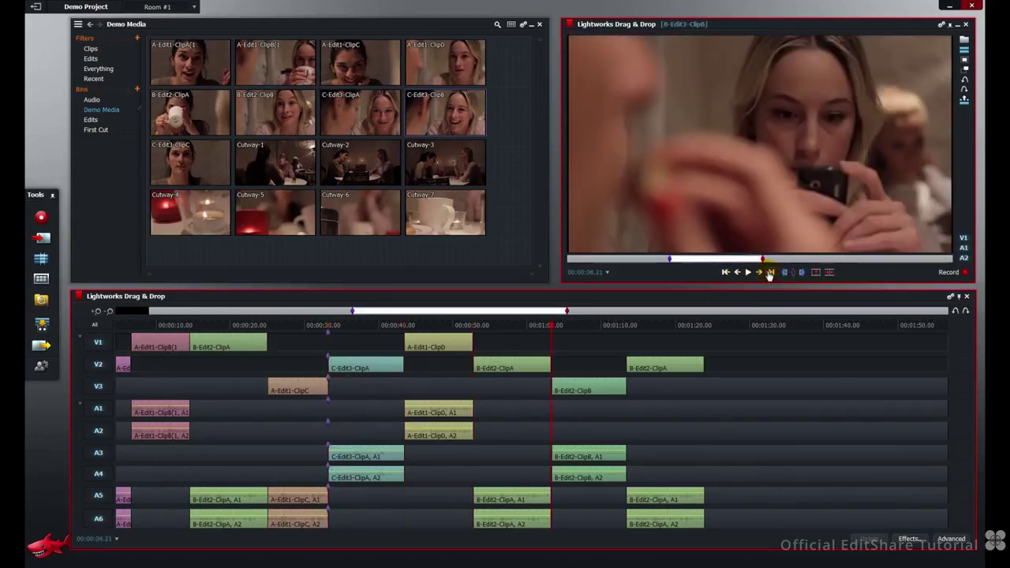
click(769, 272)
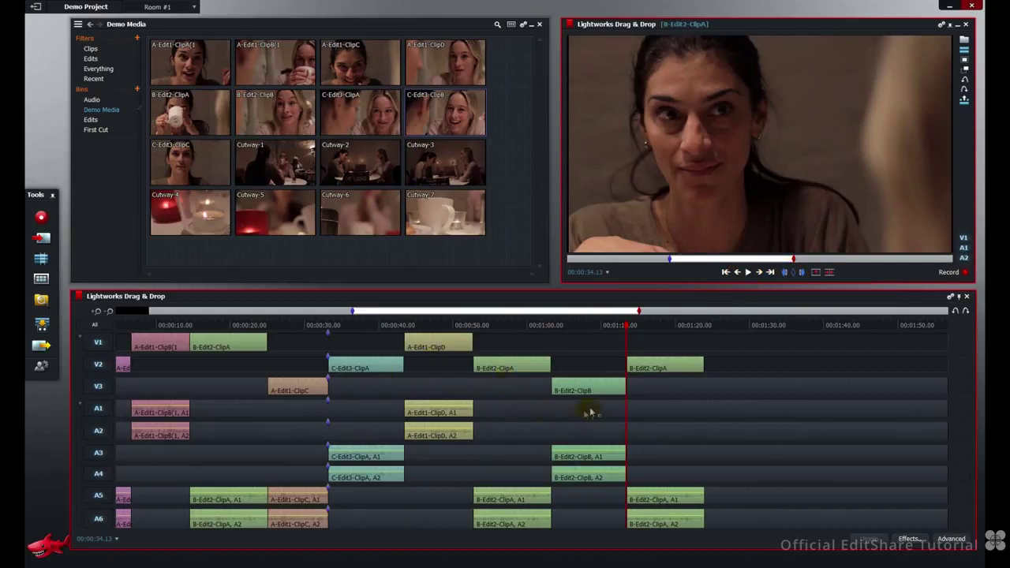
drag(614, 325, 587, 330)
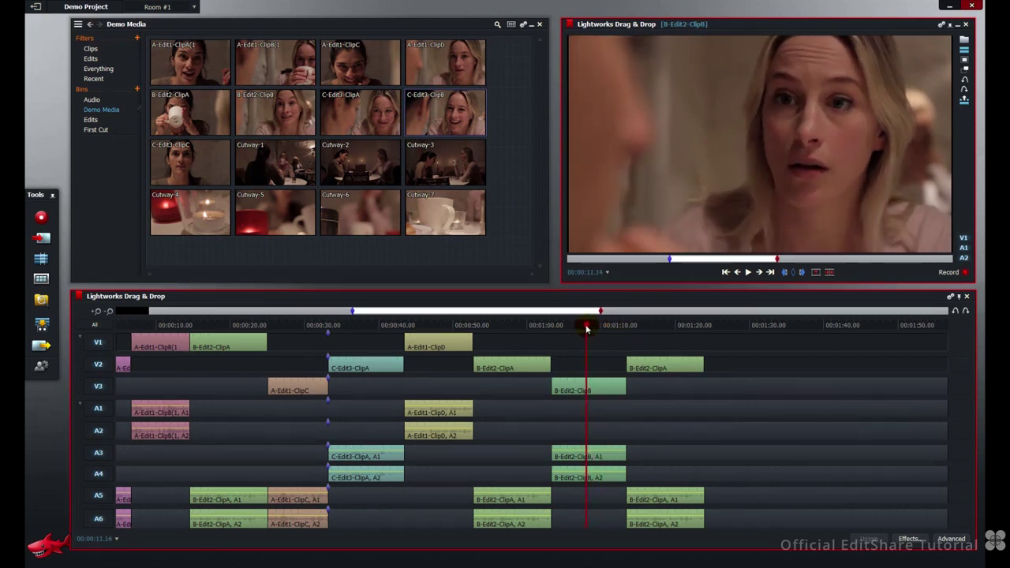
click(770, 276)
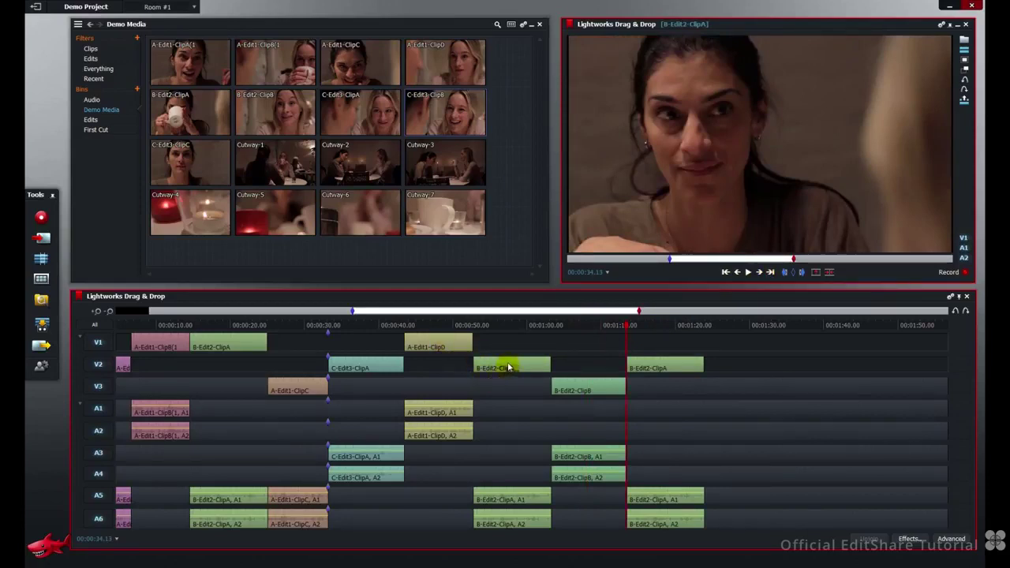
drag(508, 368, 774, 367)
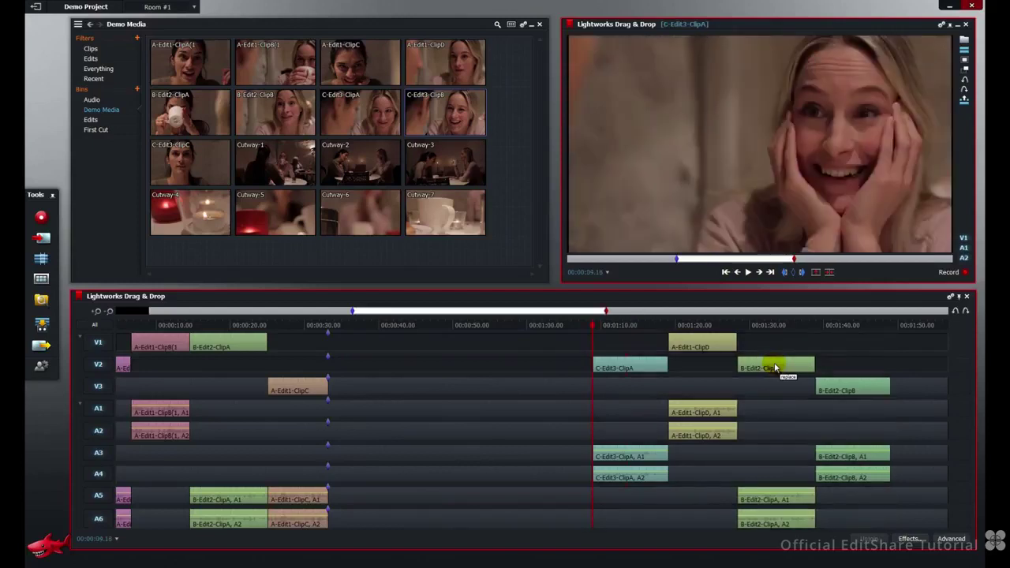
drag(775, 367, 775, 368)
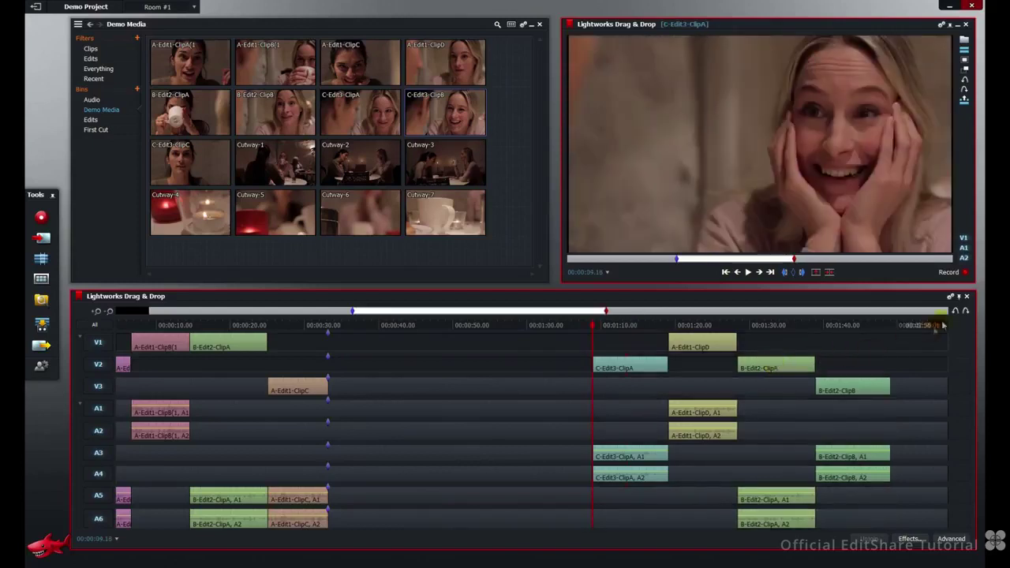
click(955, 312)
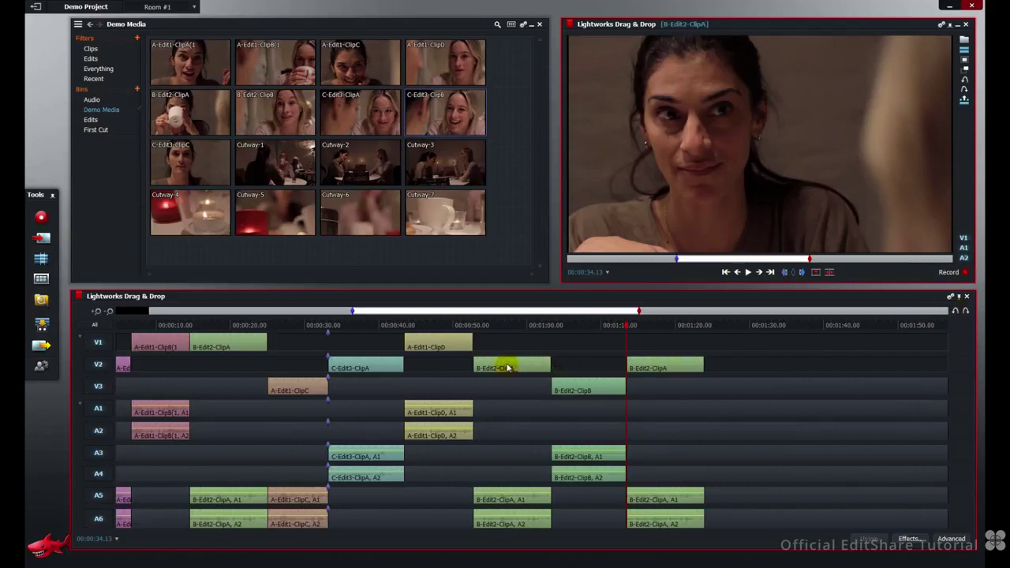
Insert-drag the marked clips left on V2 so they ripple in ahead of A-Edit1-ClipC
drag(509, 368, 501, 369)
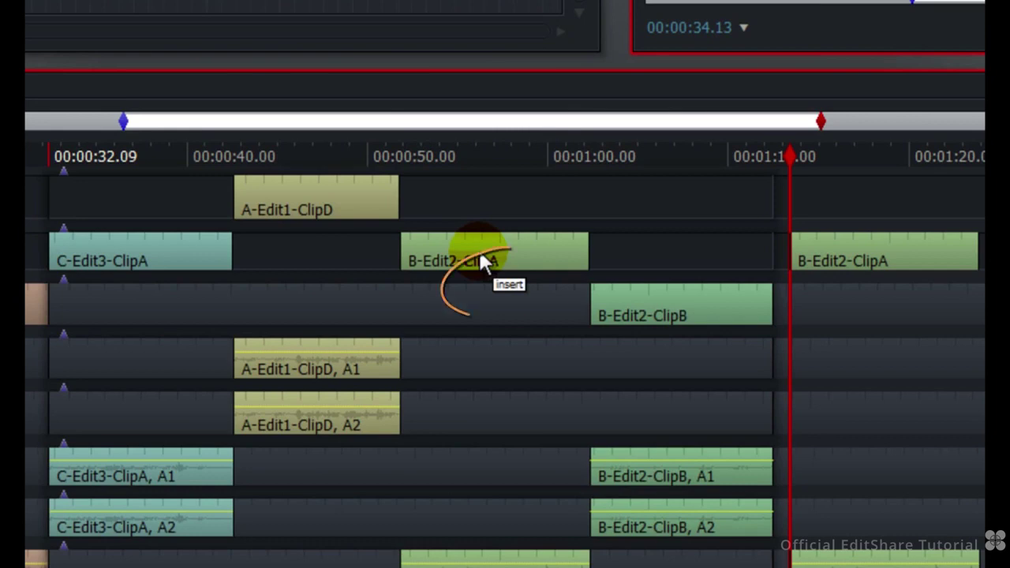
drag(480, 255, 480, 255)
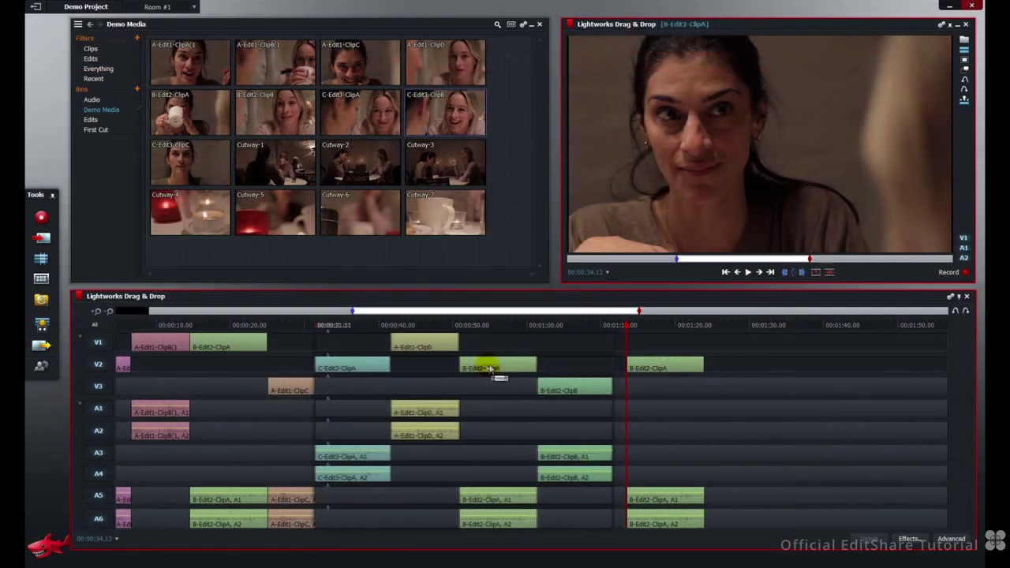
drag(489, 369, 366, 369)
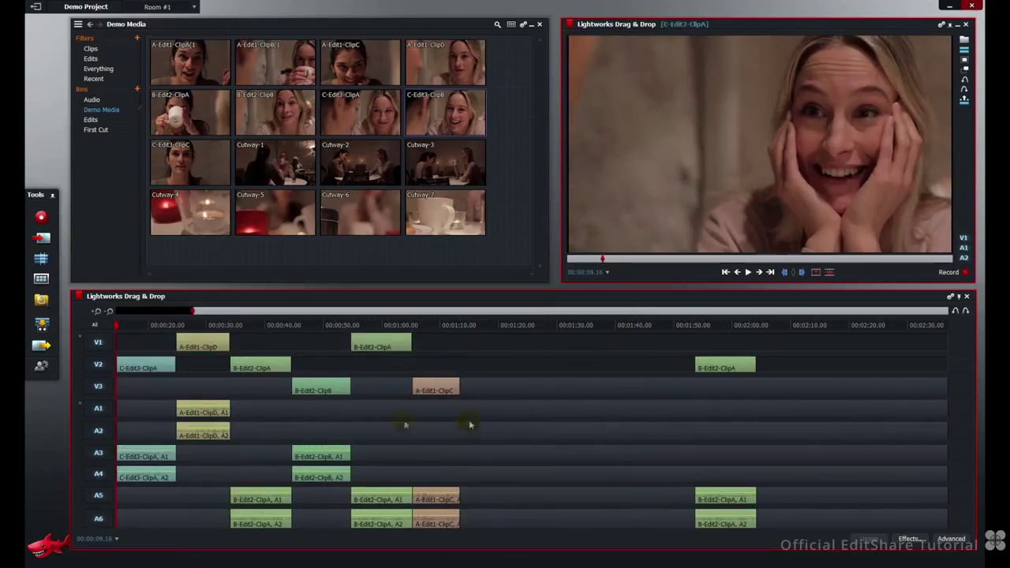
Pick up the marked range at A-Edit1-ClipD, shifting the video down a track and back
click(253, 368)
click(387, 349)
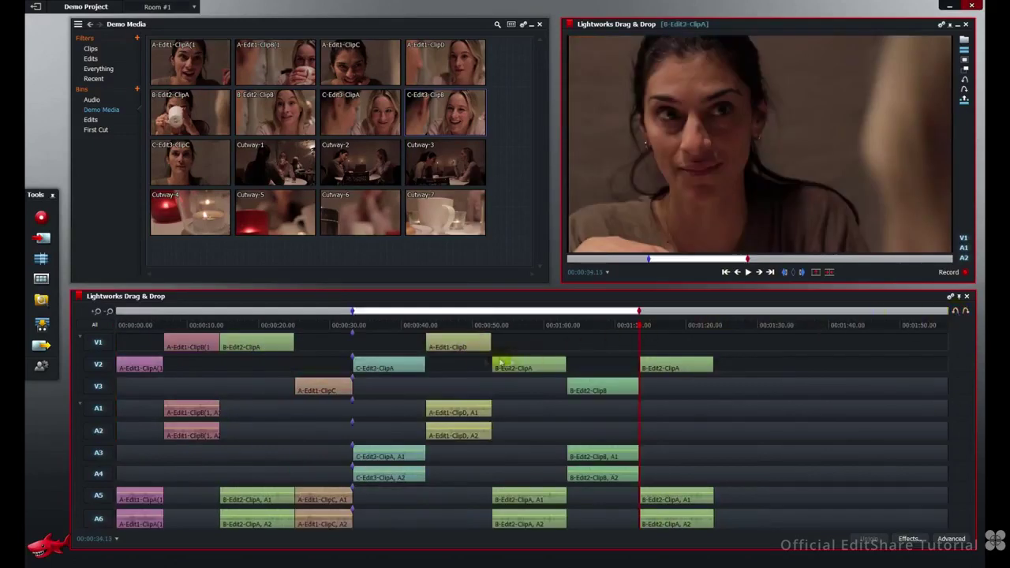
click(455, 347)
mouse_move(453, 348)
mouse_down()
mouse_move(453, 367)
mouse_move(458, 332)
mouse_move(456, 347)
mouse_up()
click(462, 411)
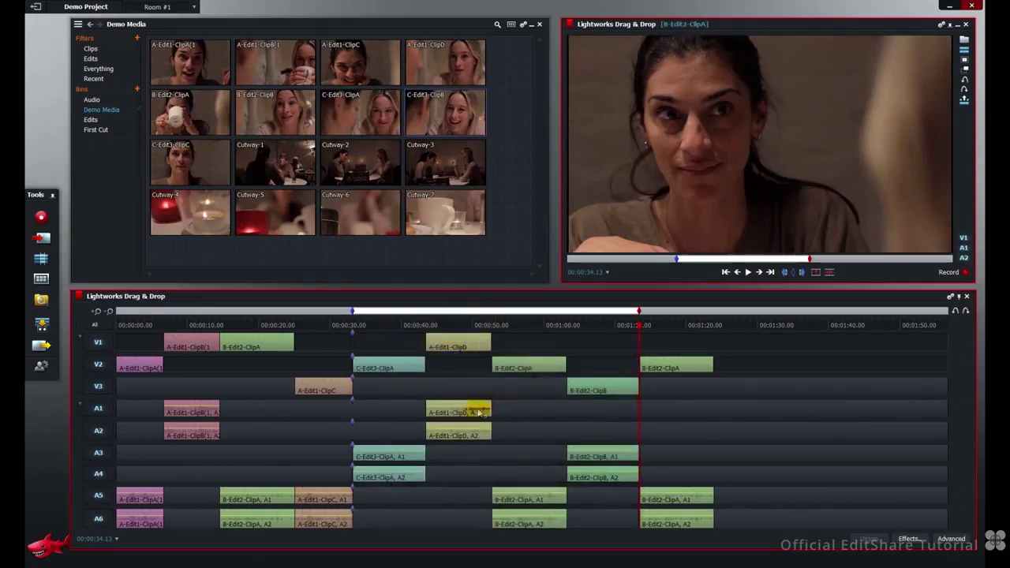
Drag A-Edit1-ClipD's audio two tracks down onto A3 and A4, then undo the move
click(461, 412)
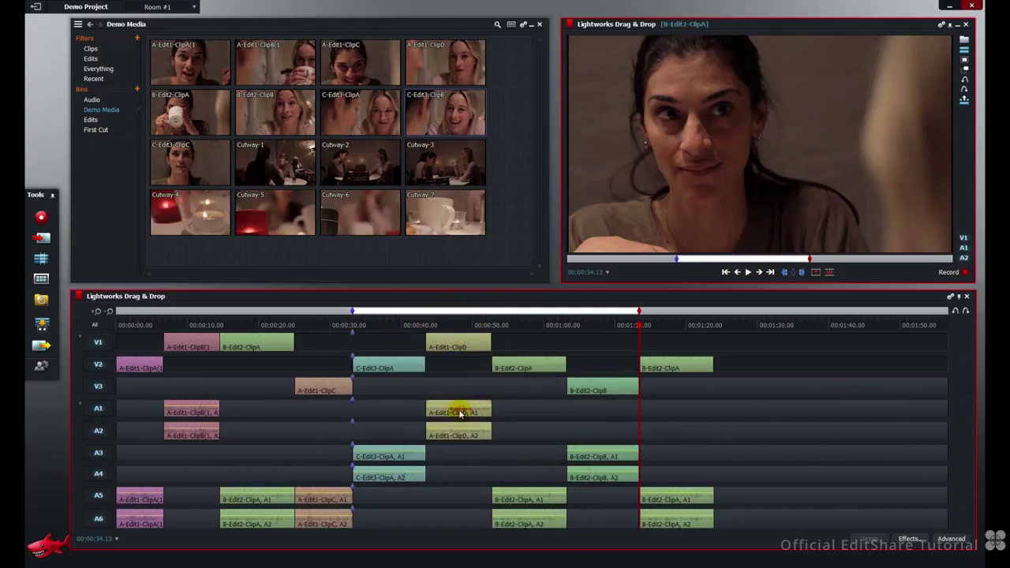
mouse_move(460, 412)
mouse_down()
mouse_move(466, 450)
mouse_move(455, 471)
mouse_move(458, 424)
mouse_up()
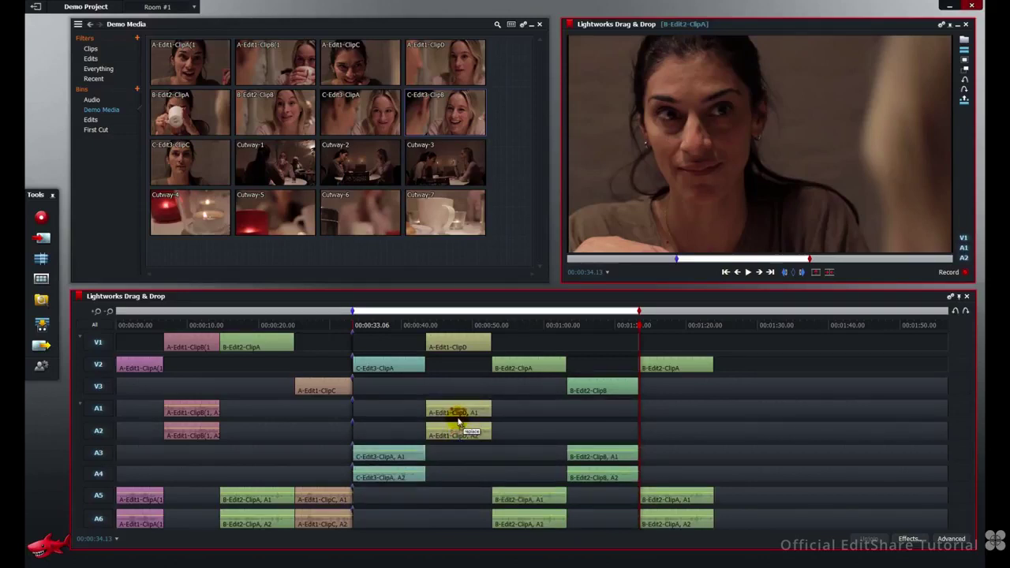
drag(457, 424, 457, 458)
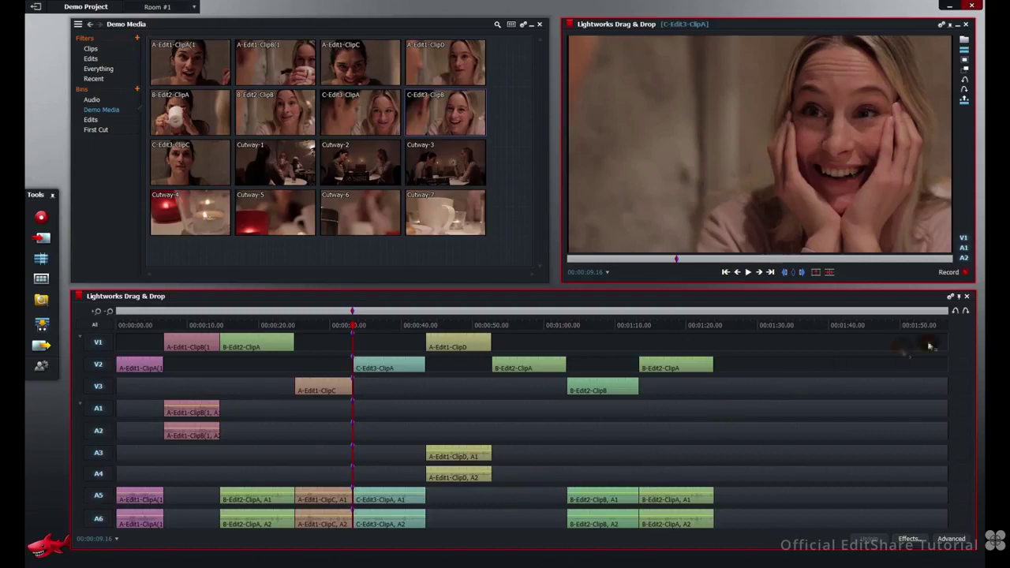
click(954, 313)
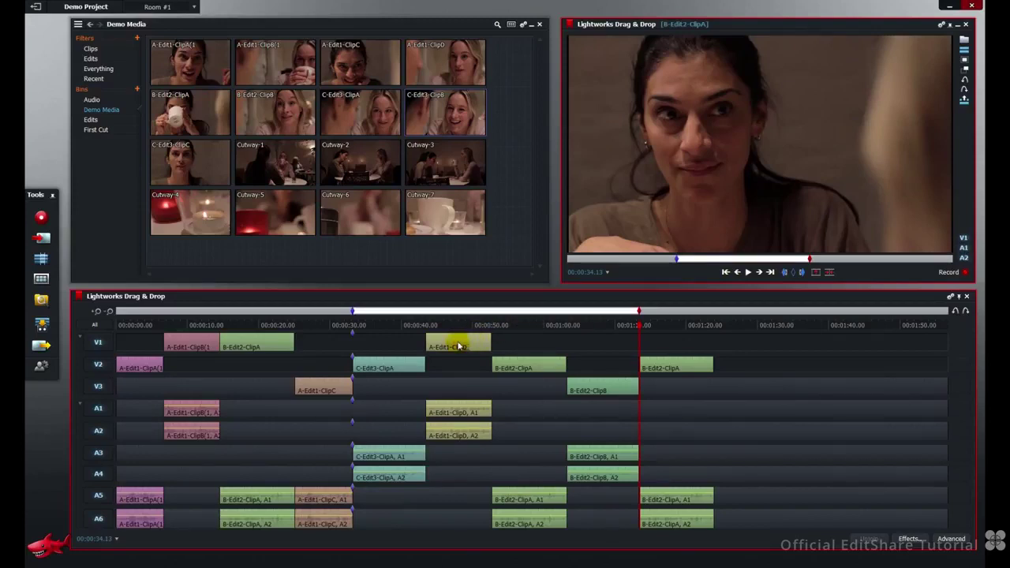
Alt-drag a copy of the C-Edit3-ClipA to B-Edit2-ClipB range in after the original, at 00:01:13
drag(461, 346, 475, 345)
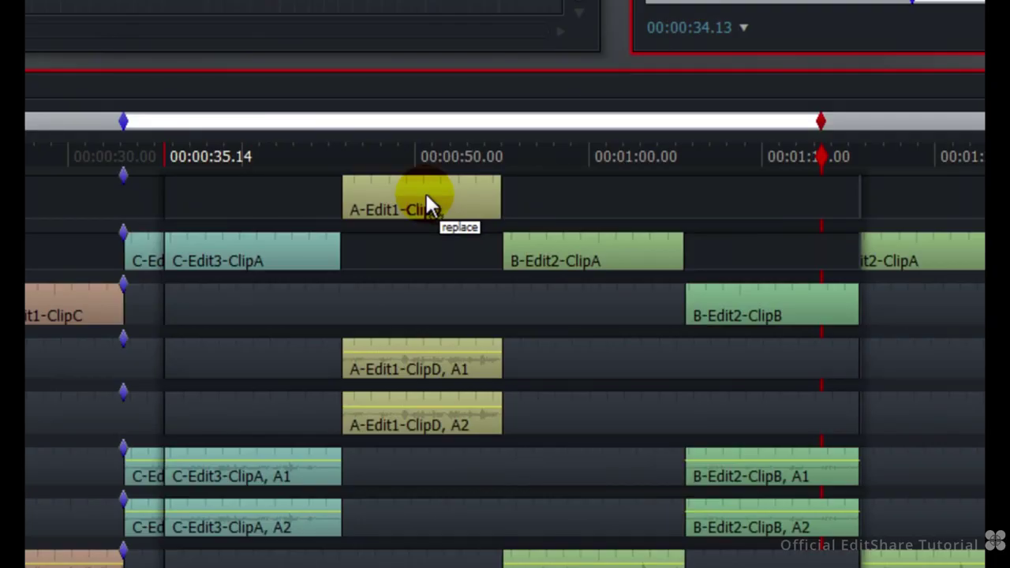
drag(425, 196, 798, 192)
key(alt)
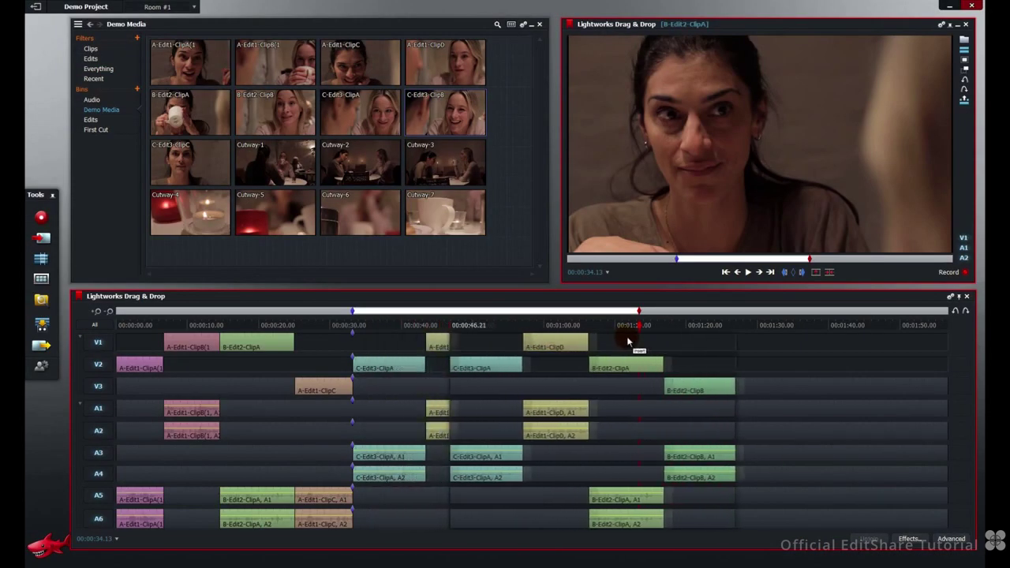
drag(629, 341, 752, 348)
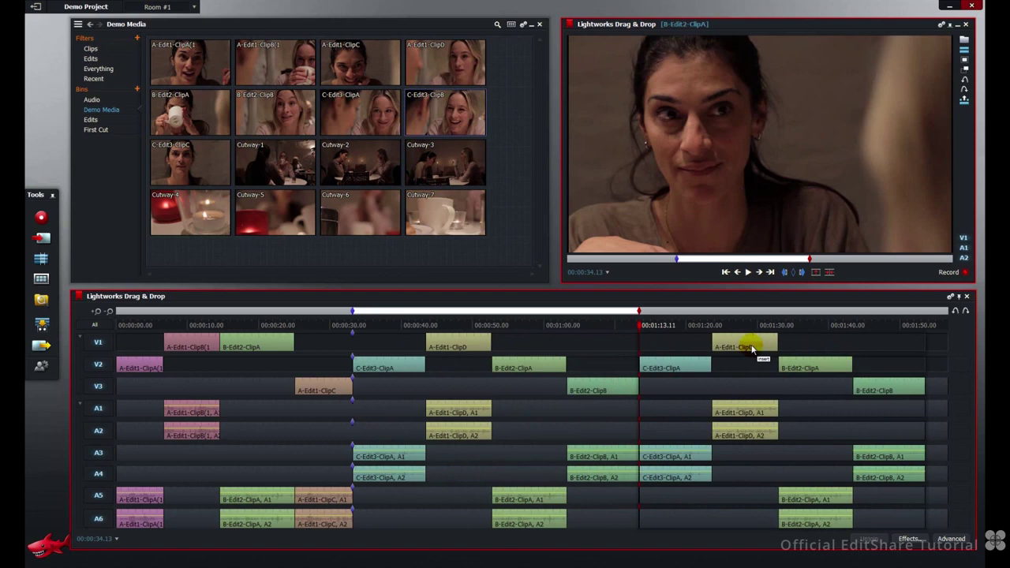
drag(752, 348, 750, 343)
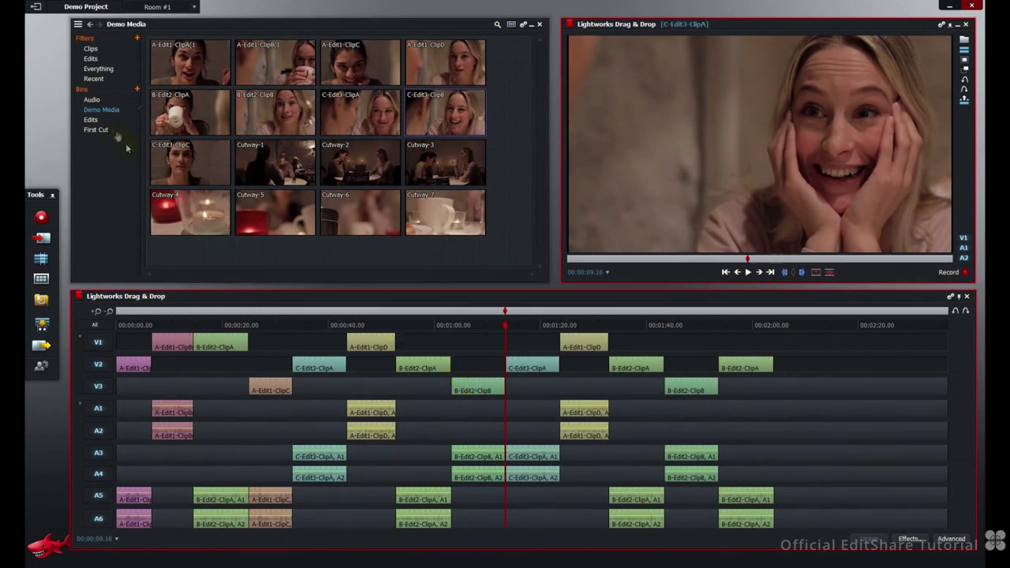
With the Edits bin showing, mark a new range on the timeline ruler
click(94, 121)
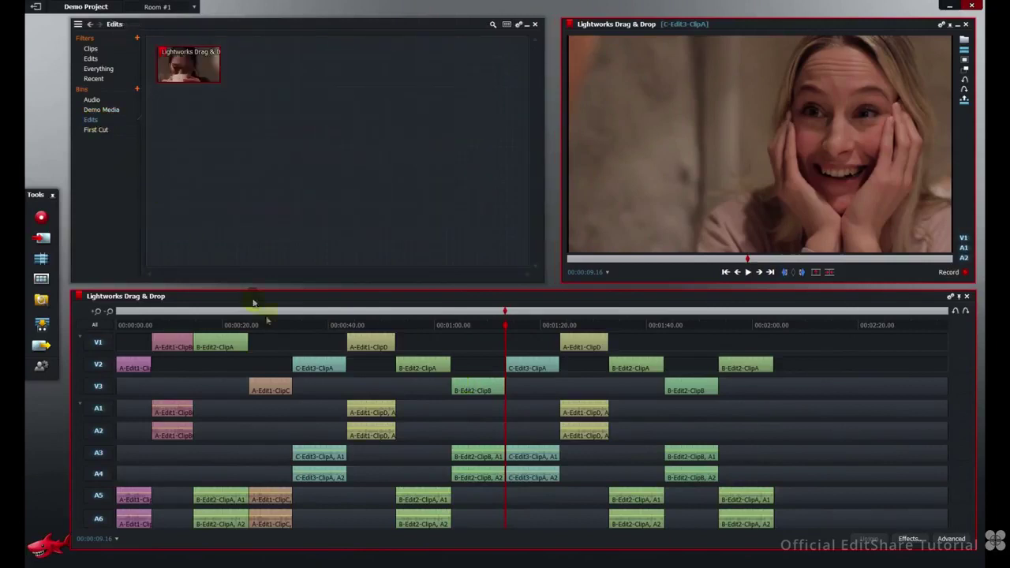
click(269, 323)
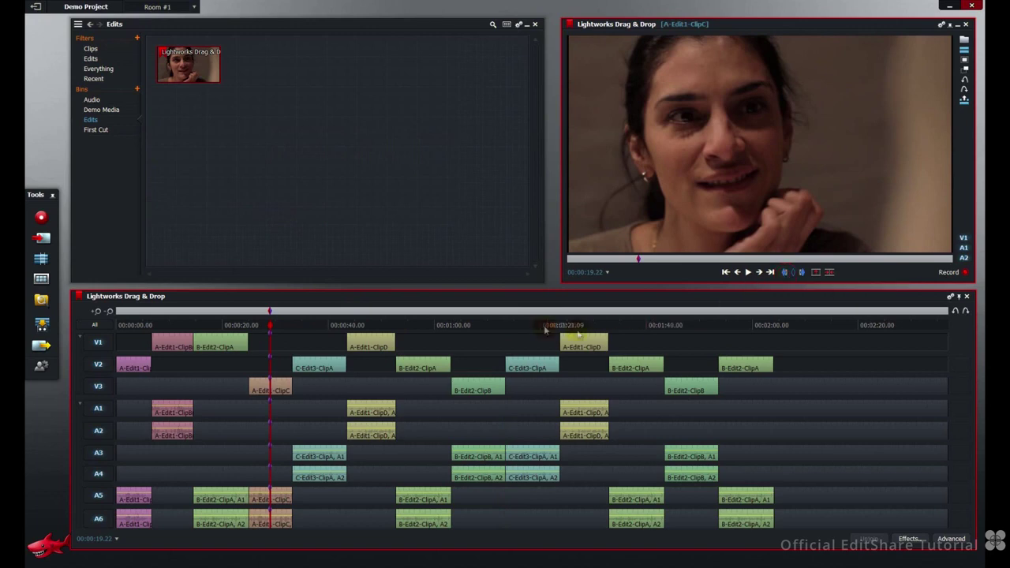
drag(485, 324, 630, 326)
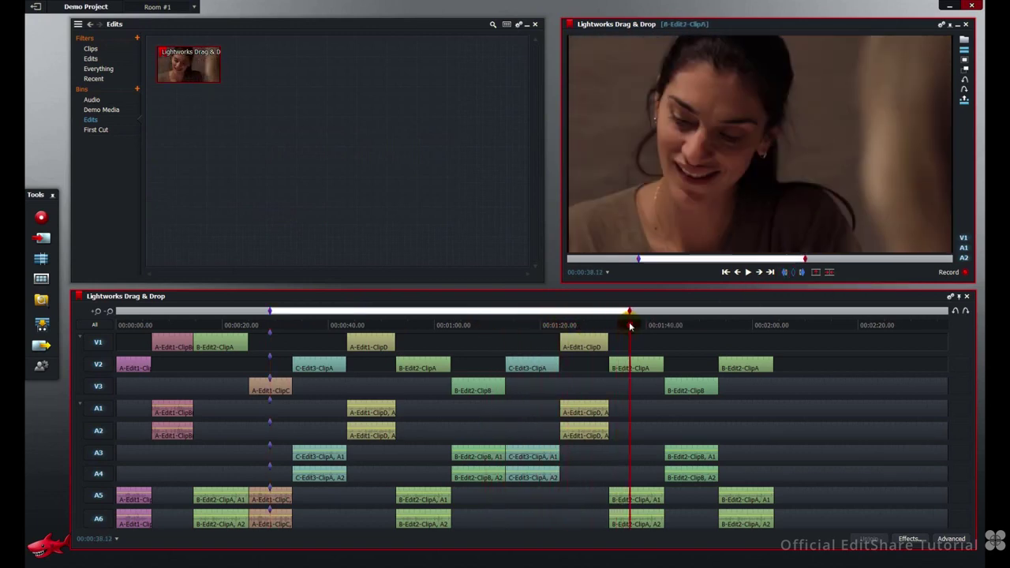
Save the range to the Edits bin as 'Lightworks Drag & Drop (section)' and open its timeline
click(370, 347)
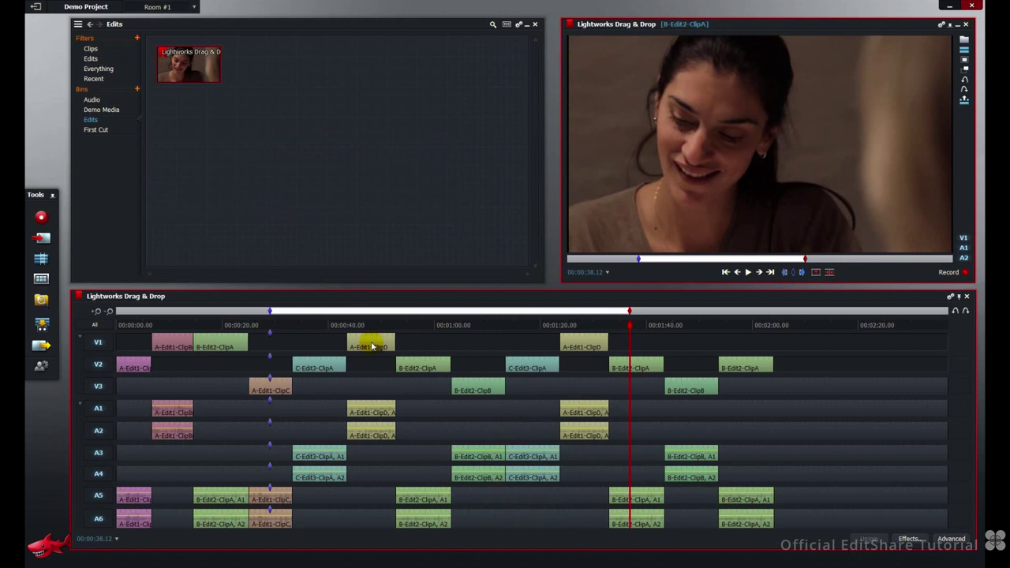
drag(372, 347, 315, 167)
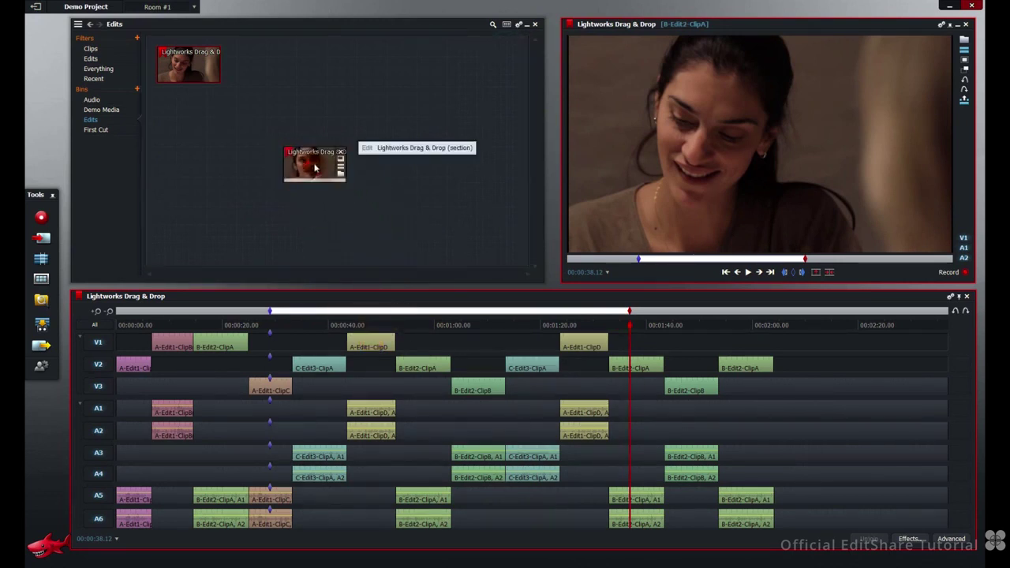
double_click(315, 167)
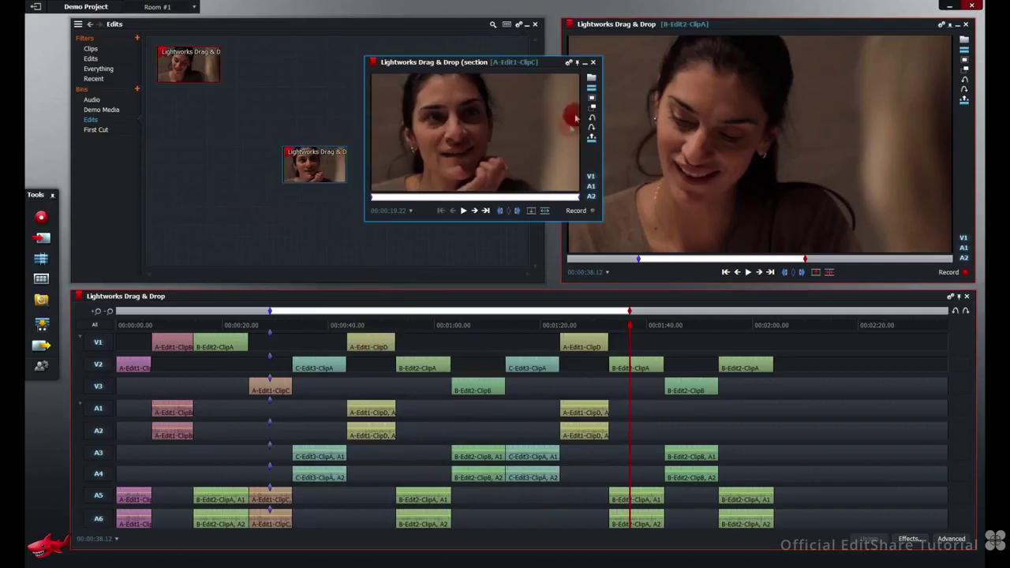
click(592, 93)
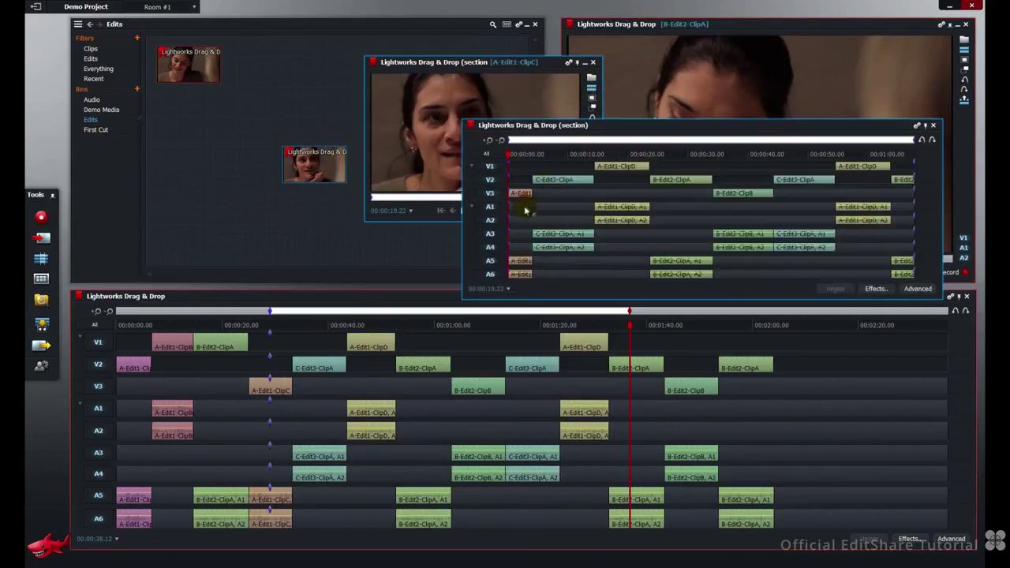